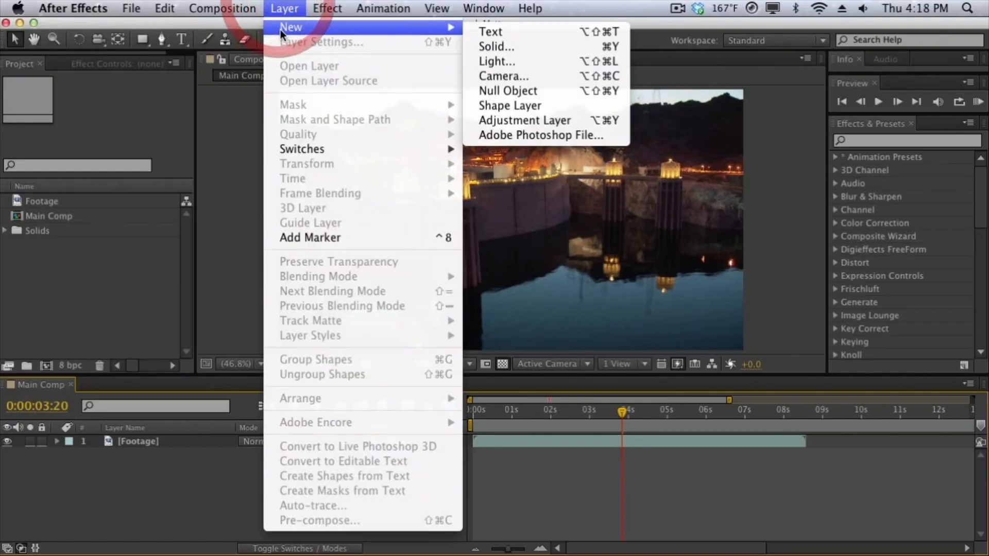
# Create a black solid layer named "Track Matte" at 1280 × 720 px above the footage.
pyautogui.click(479, 44)
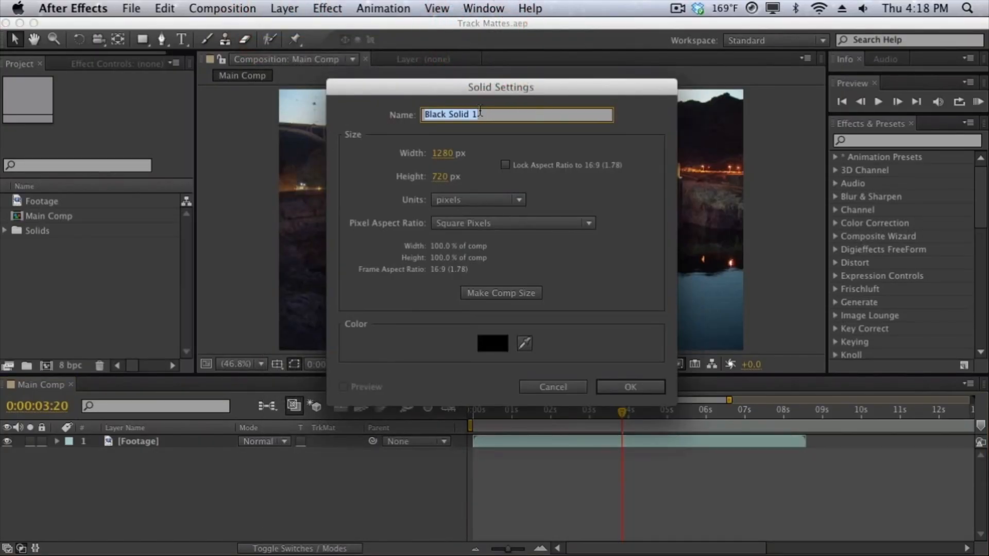
pyautogui.write('Track Matt')
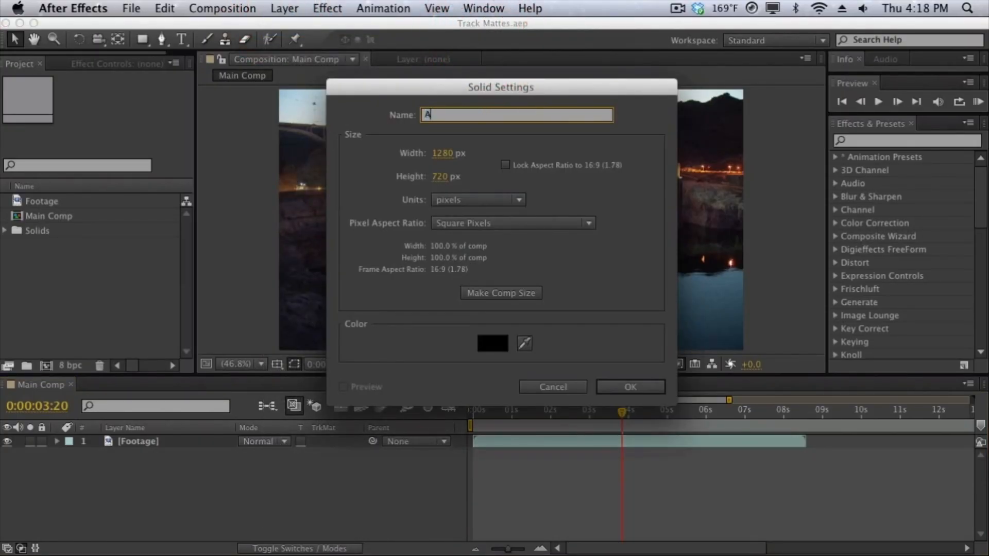
pyautogui.write('e')
pyautogui.press('Return')
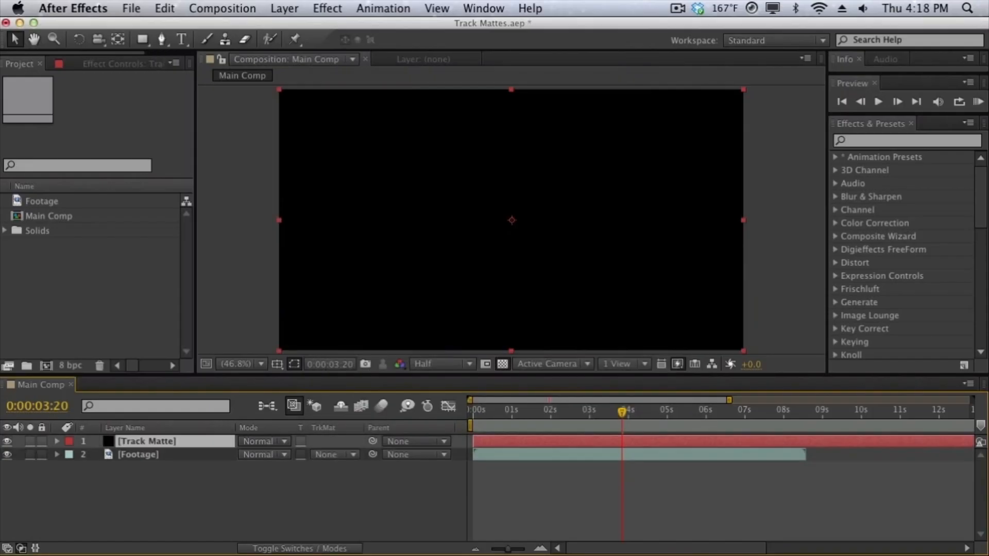
# Find the Fractal Noise effect and apply it to the Track Matte solid.
pyautogui.click(869, 139)
pyautogui.write('fractal')
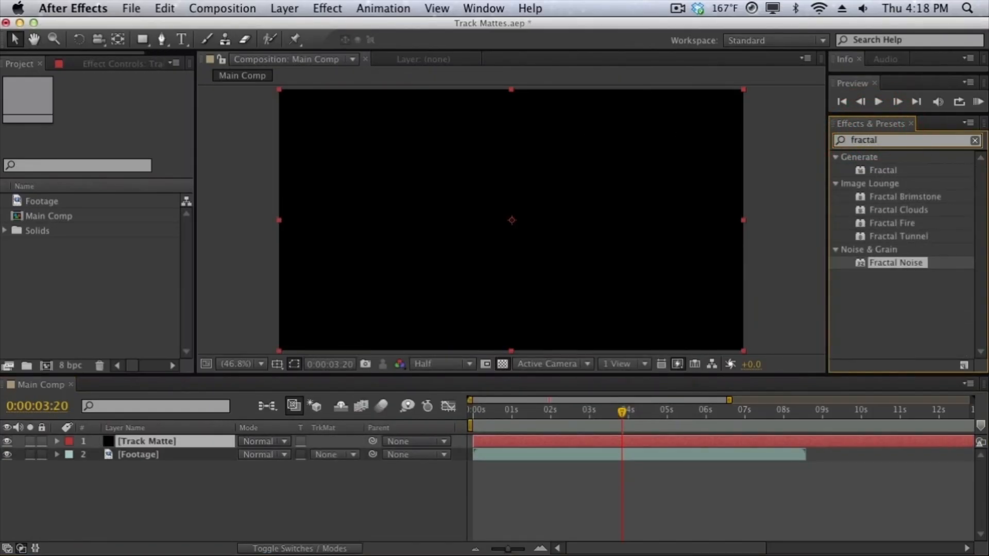
pyautogui.moveTo(871, 259); pyautogui.dragTo(568, 271)
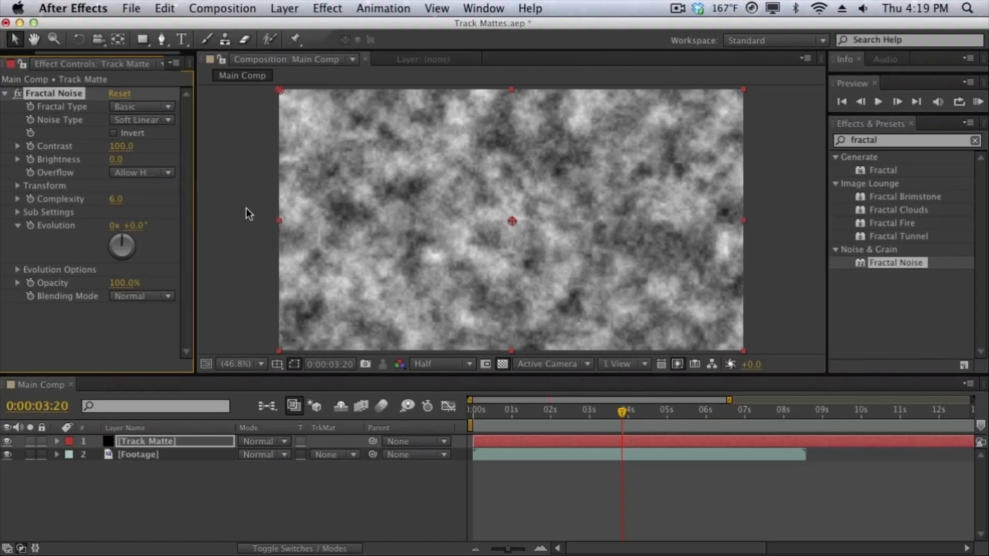
# Set the Fractal Noise contrast to 200 and its transform scale to 199 on the Track Matte layer.
pyautogui.click(122, 146)
pyautogui.write('200')
pyautogui.press('Return')
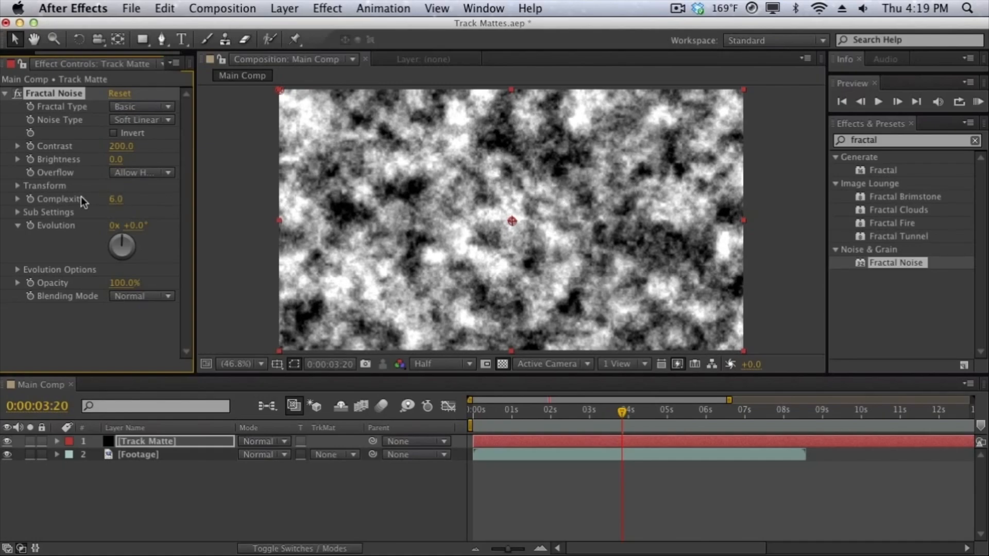
pyautogui.click(17, 186)
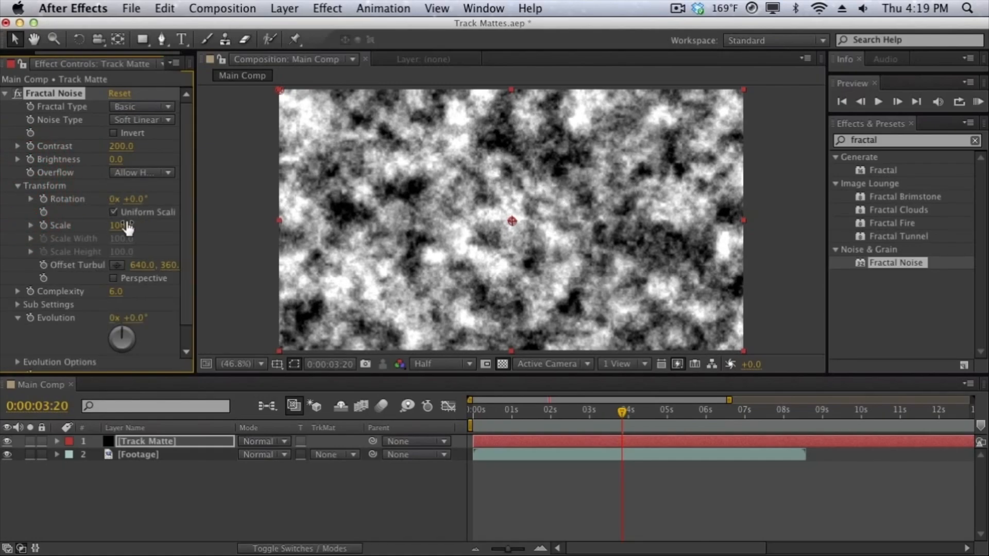
pyautogui.moveTo(126, 227); pyautogui.dragTo(209, 227)
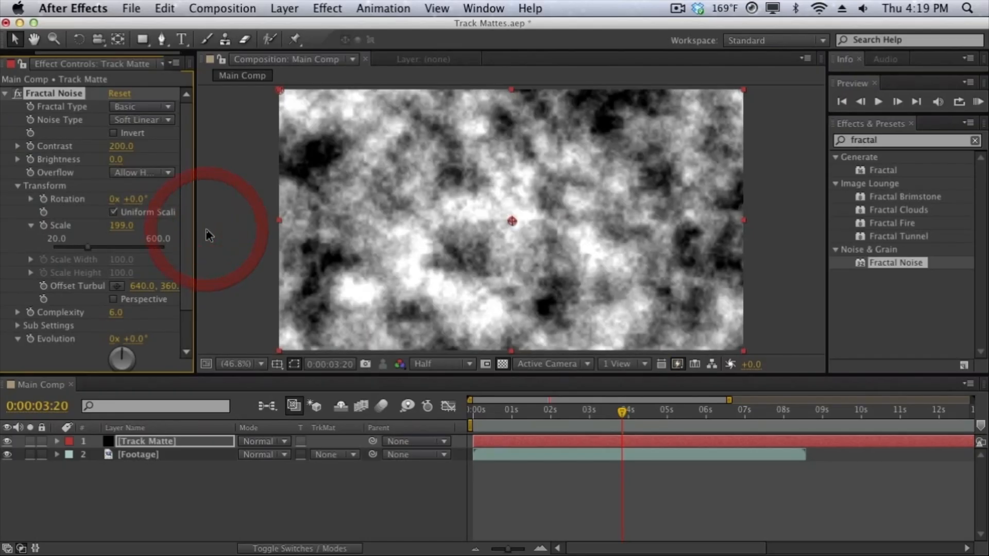
pyautogui.click(208, 235)
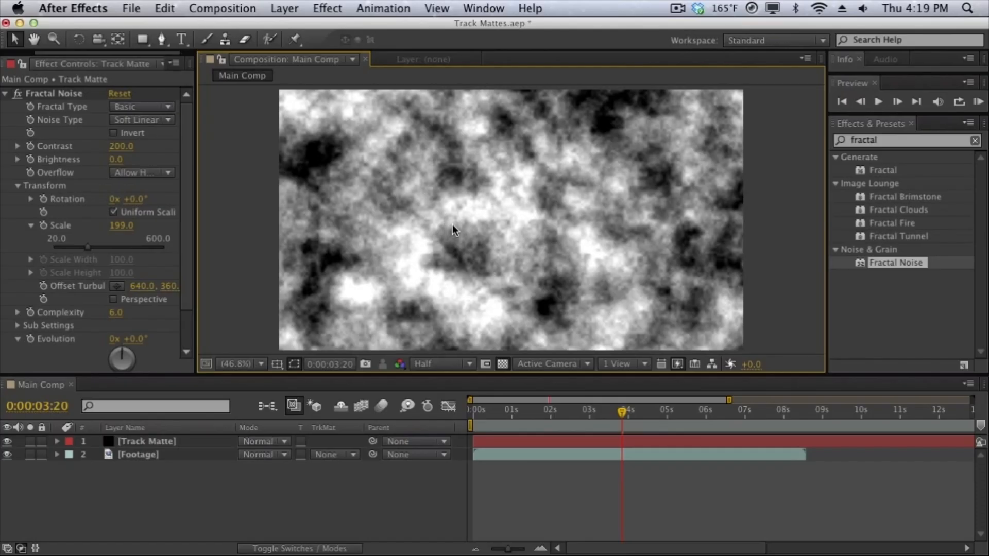
# Set the Footage layer's track matte to Luma Matte, using the Track Matte layer as its source.
pyautogui.click(502, 364)
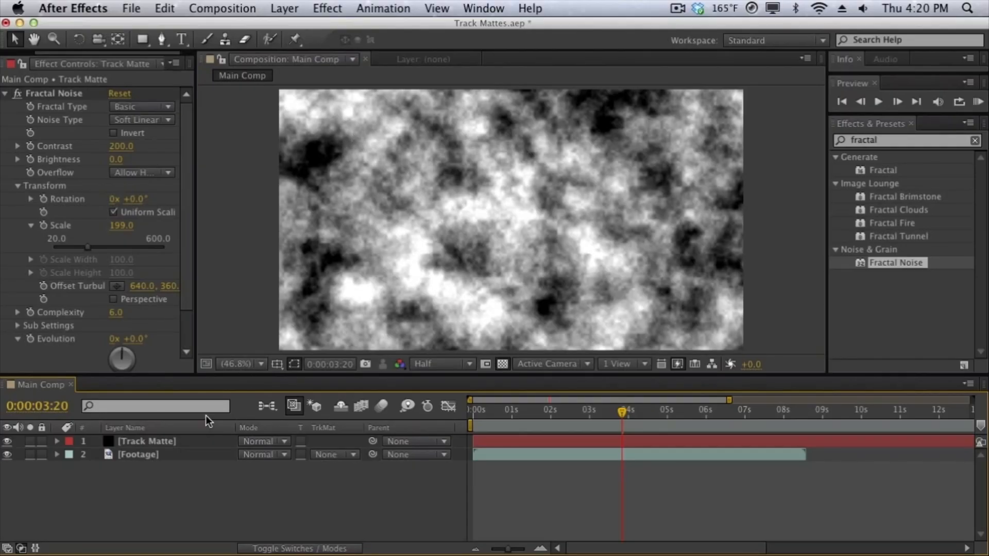
pyautogui.click(179, 454)
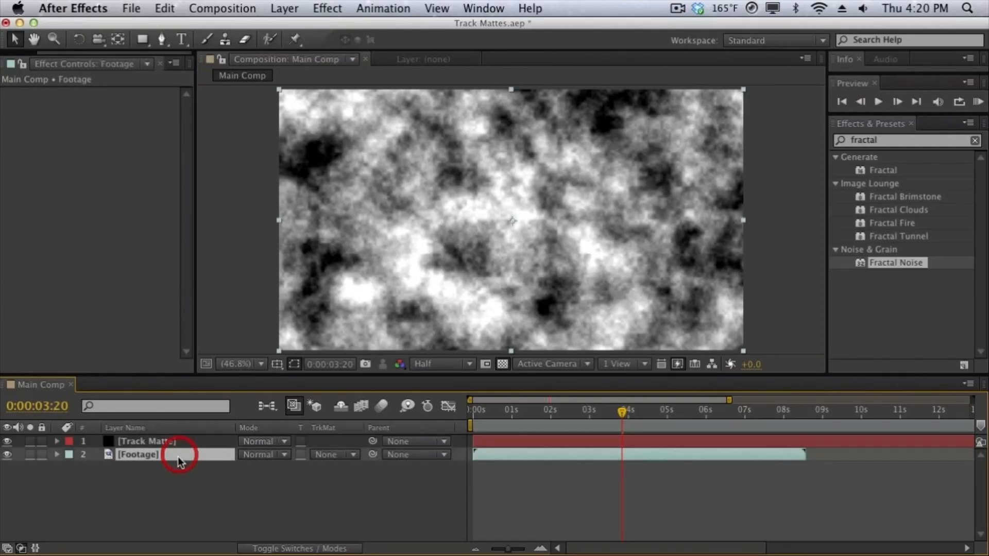
pyautogui.click(327, 457)
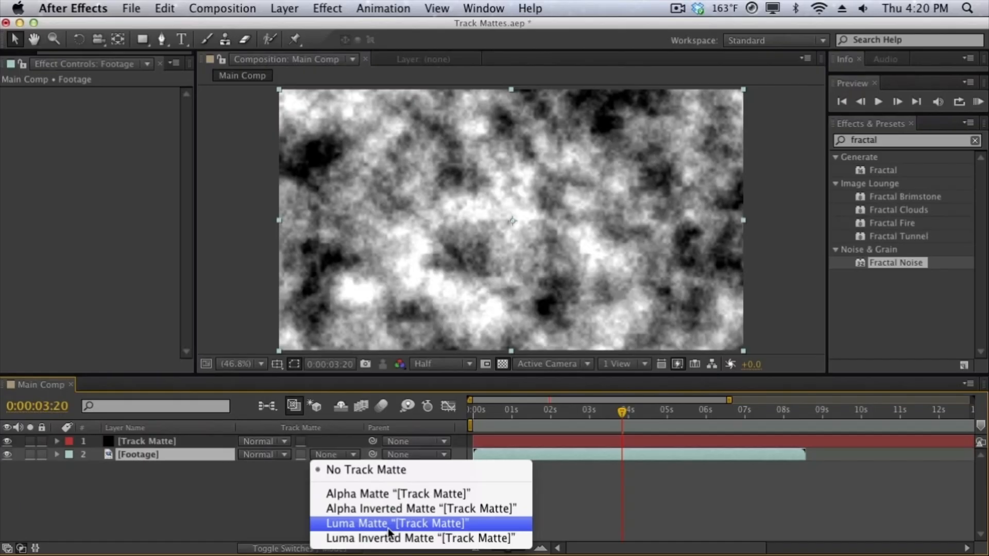
pyautogui.click(394, 270)
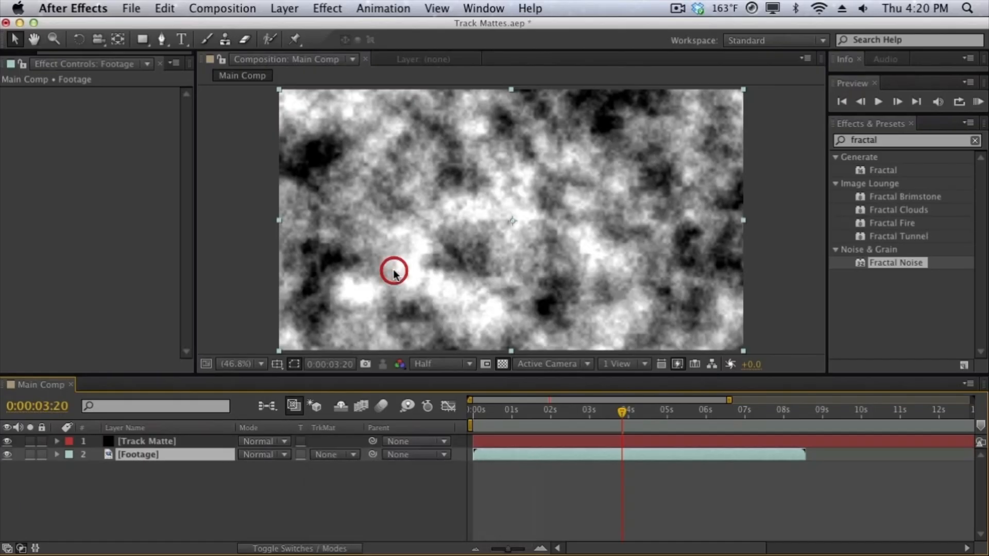
pyautogui.click(171, 441)
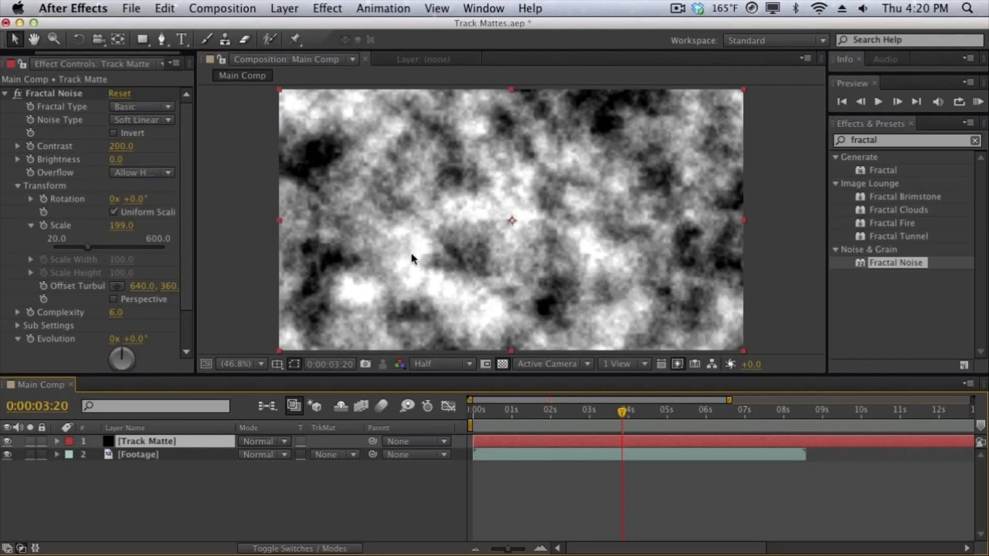
pyautogui.click(360, 457)
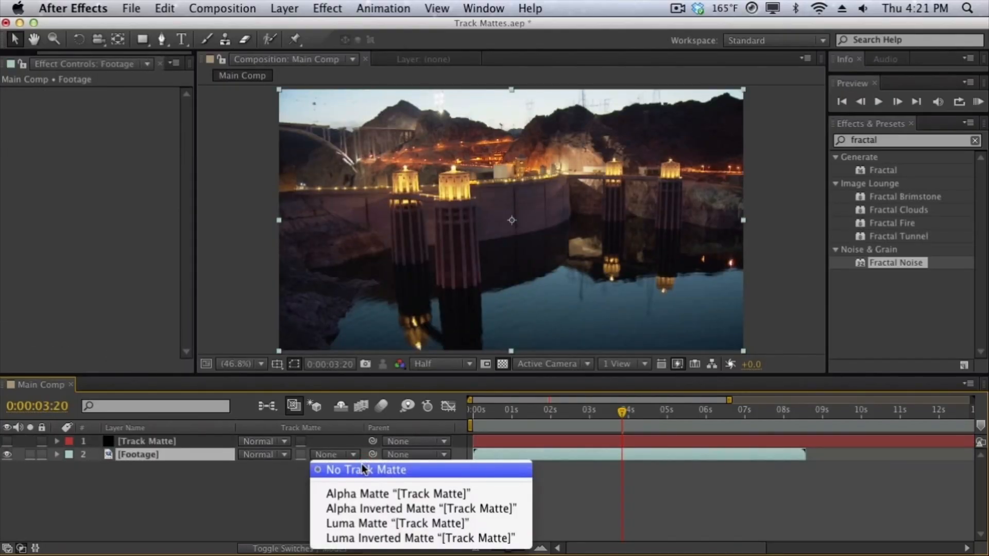
pyautogui.click(366, 524)
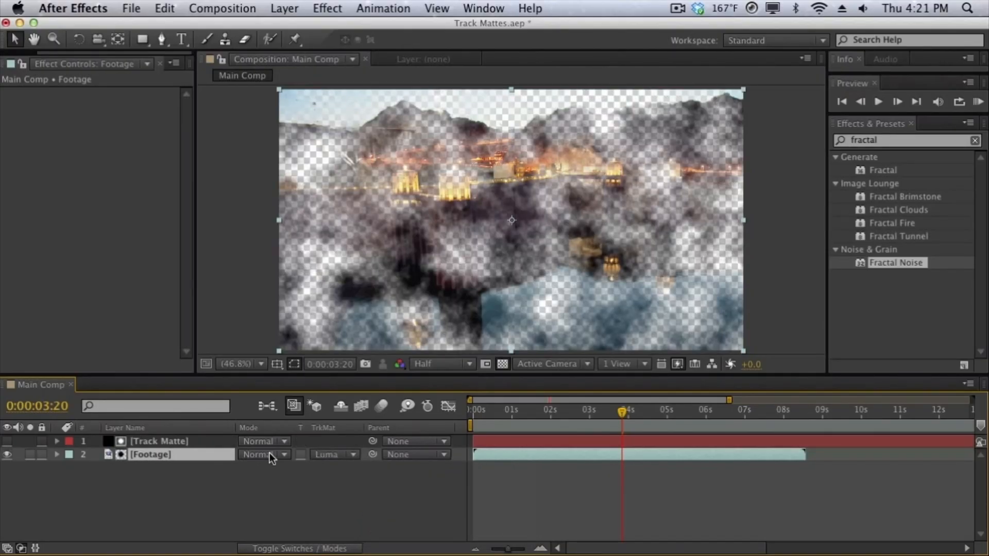
# Switch the Footage layer's track matte to Luma Inverted Matte.
pyautogui.click(195, 442)
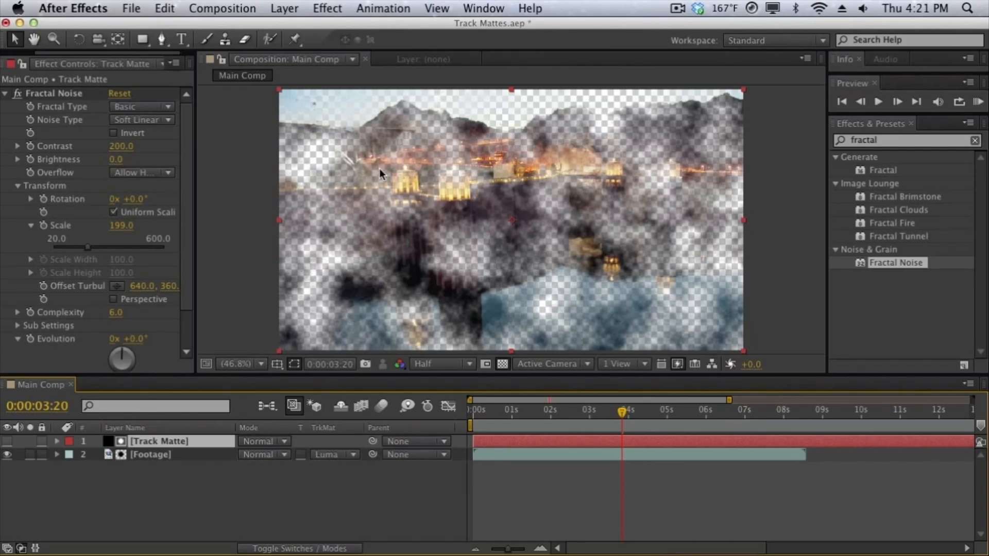
pyautogui.click(354, 456)
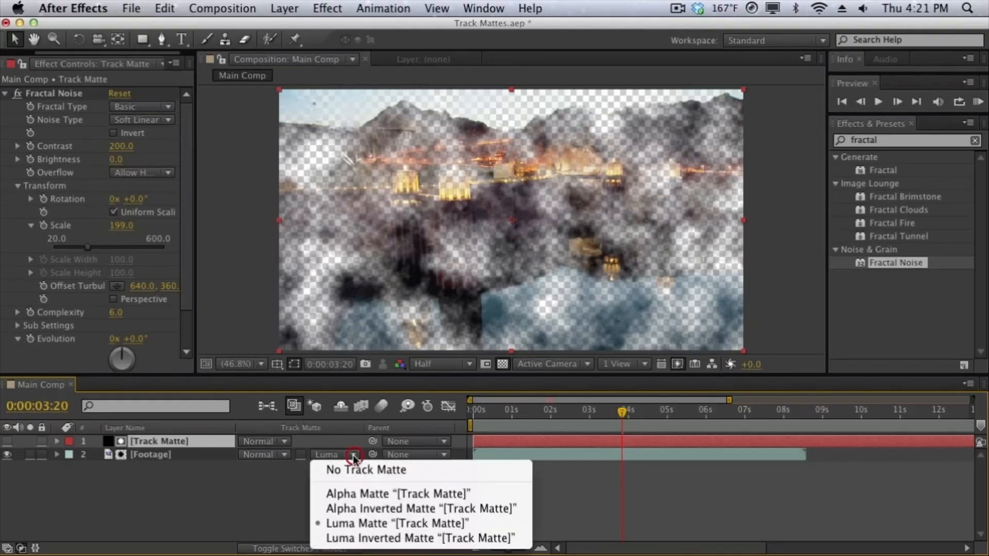
pyautogui.click(354, 538)
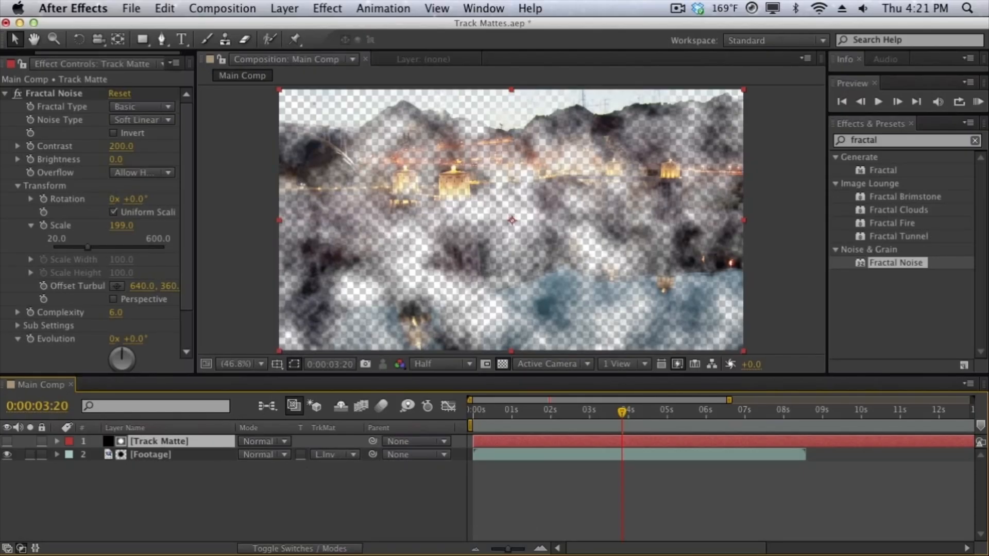
# Remove the track matte from the Footage layer and make the Track Matte layer visible again.
pyautogui.click(345, 456)
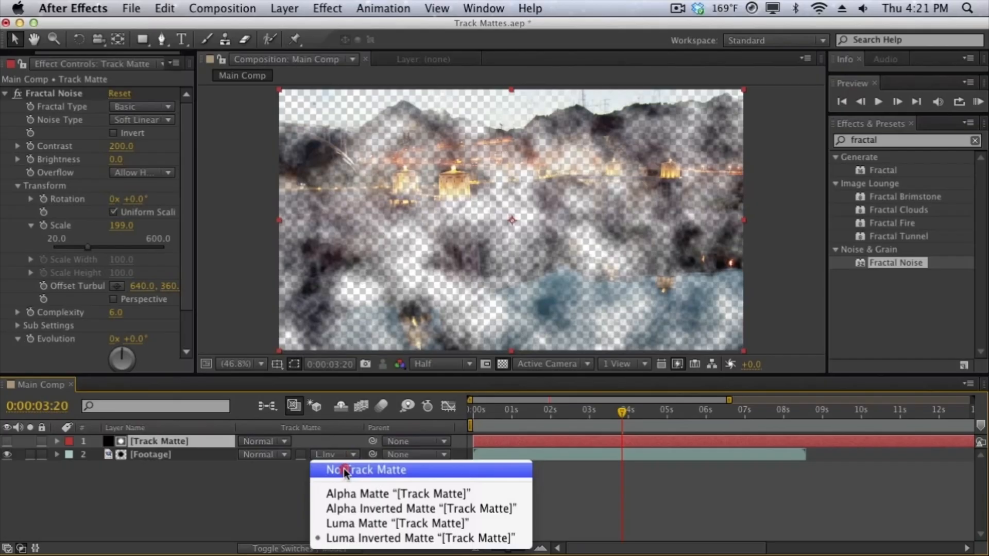
pyautogui.click(342, 466)
pyautogui.click(8, 441)
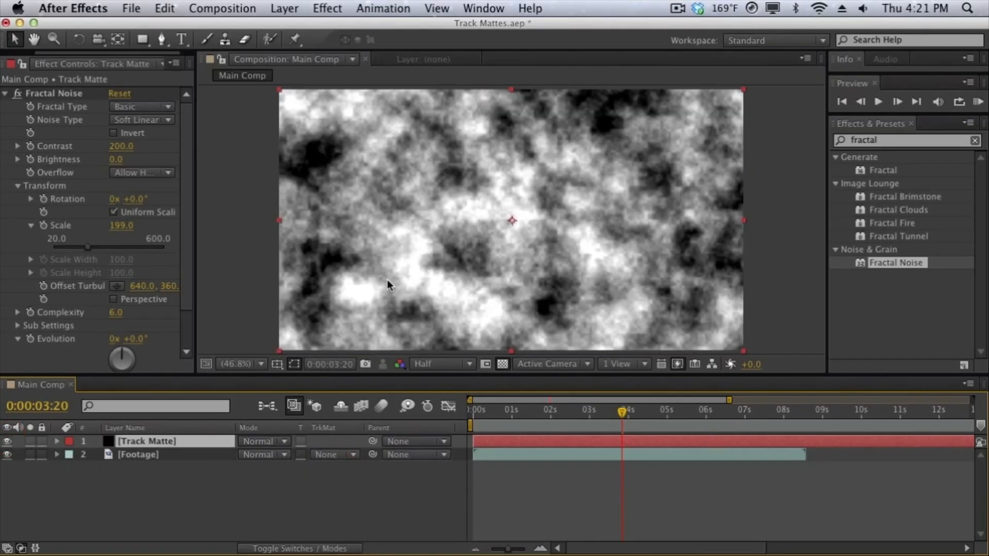
# Reapply Luma Matte "[Track Matte]" to the Footage layer and review the track matte options.
pyautogui.click(338, 459)
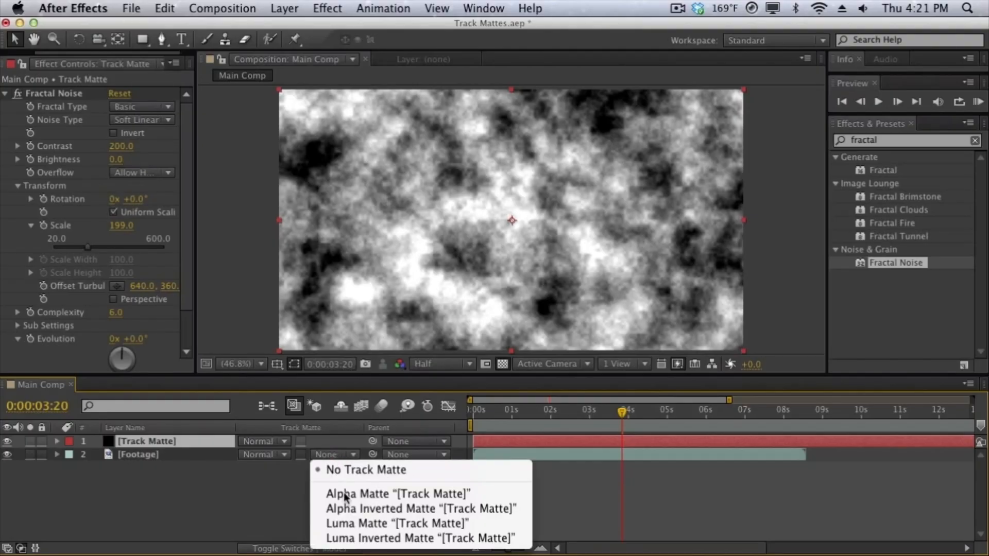
pyautogui.click(348, 519)
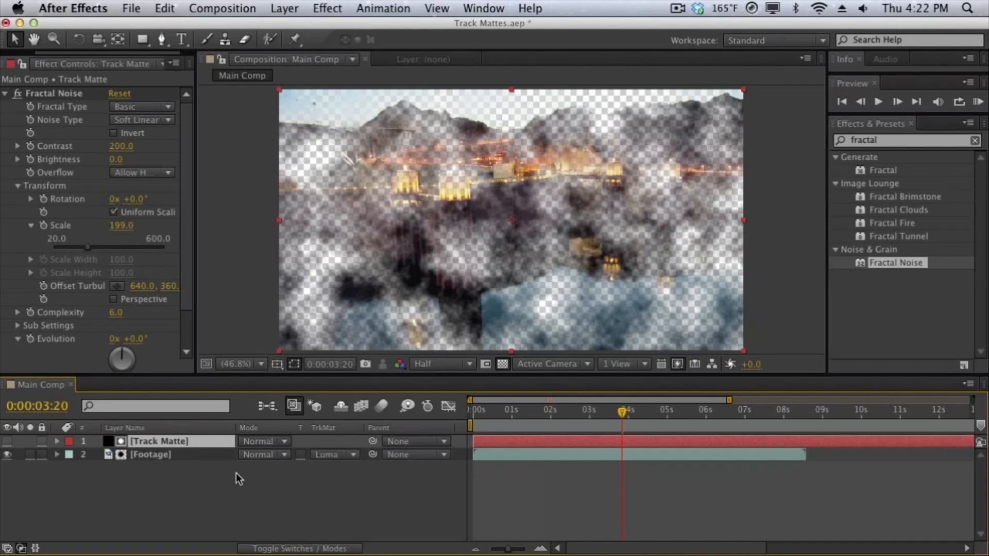
pyautogui.click(323, 453)
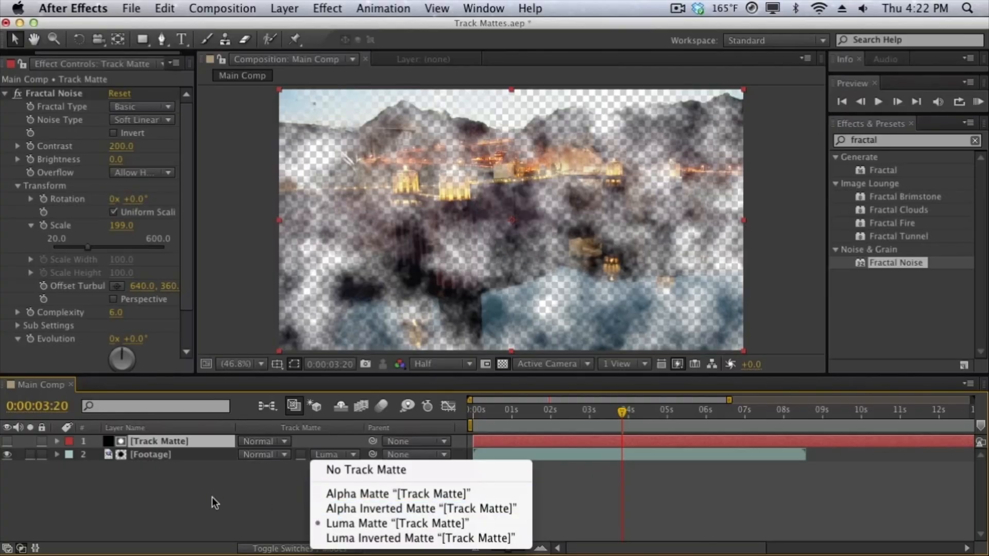
# Delete the Track Matte solid layer and hide the Footage layer.
pyautogui.click(196, 442)
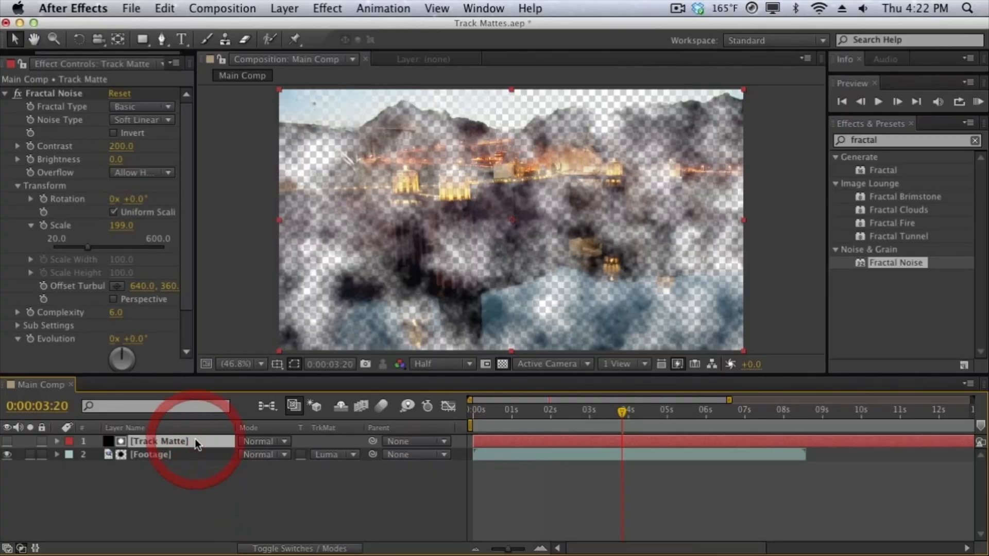
pyautogui.press('Delete')
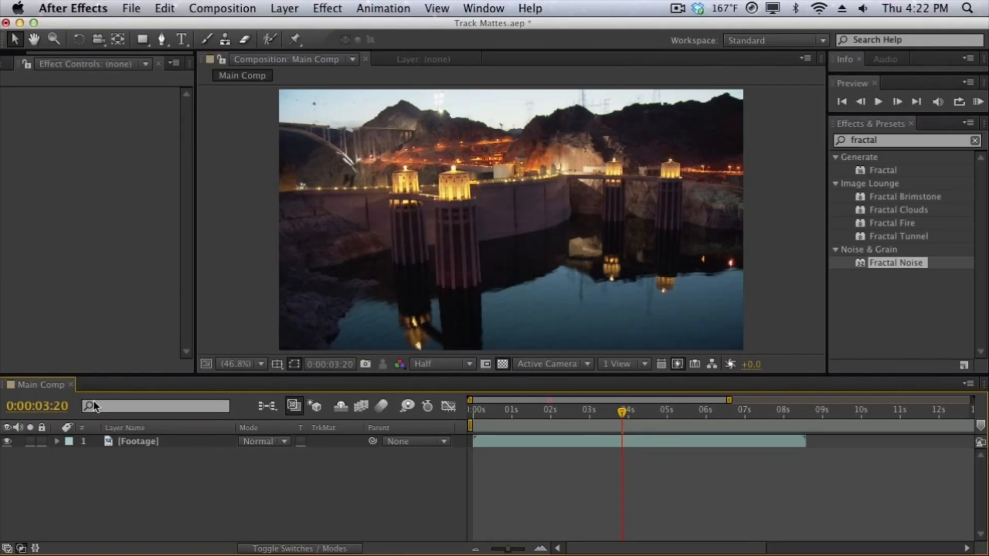
pyautogui.click(8, 441)
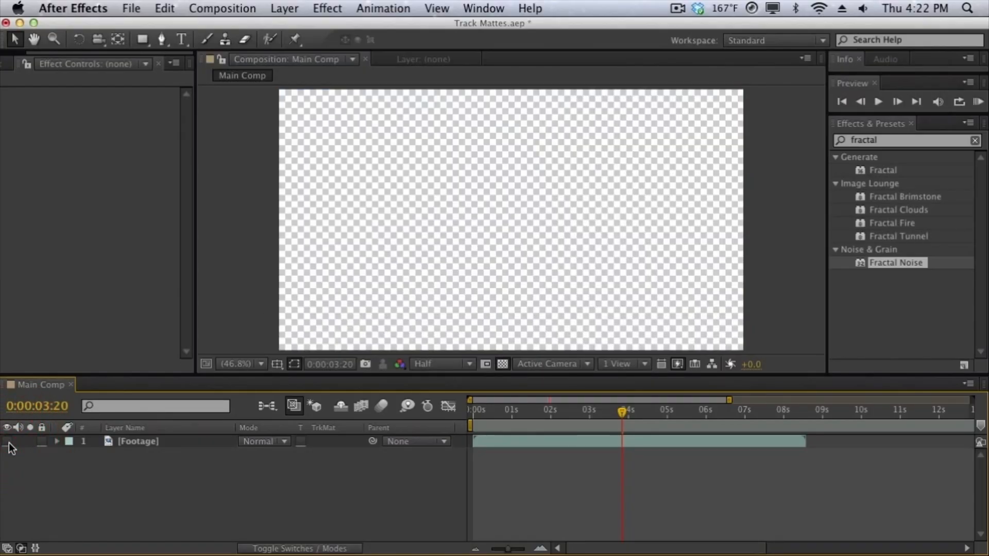
# Toggle the transparency grid to compare it with the empty composition's black background, and leave it switched off.
pyautogui.click(502, 364)
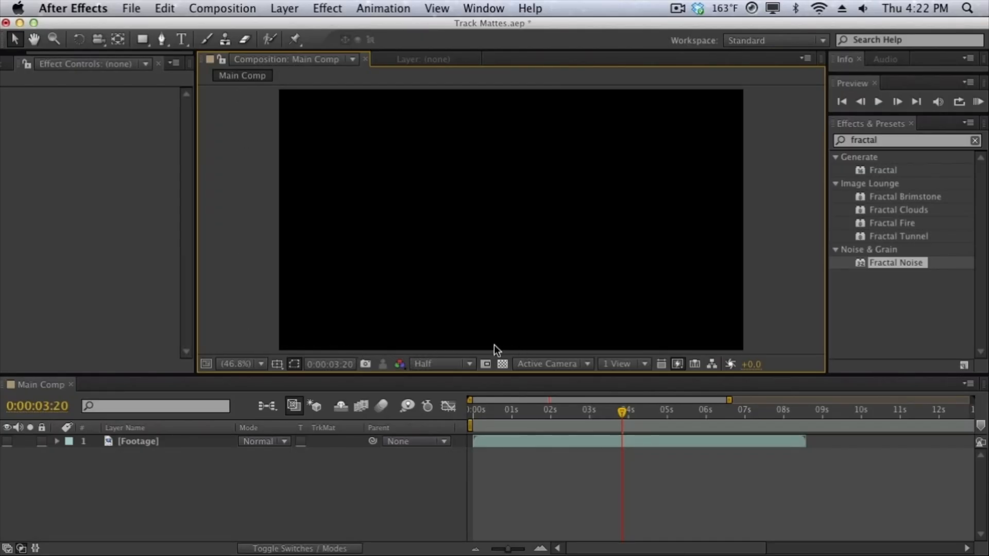
pyautogui.click(503, 364)
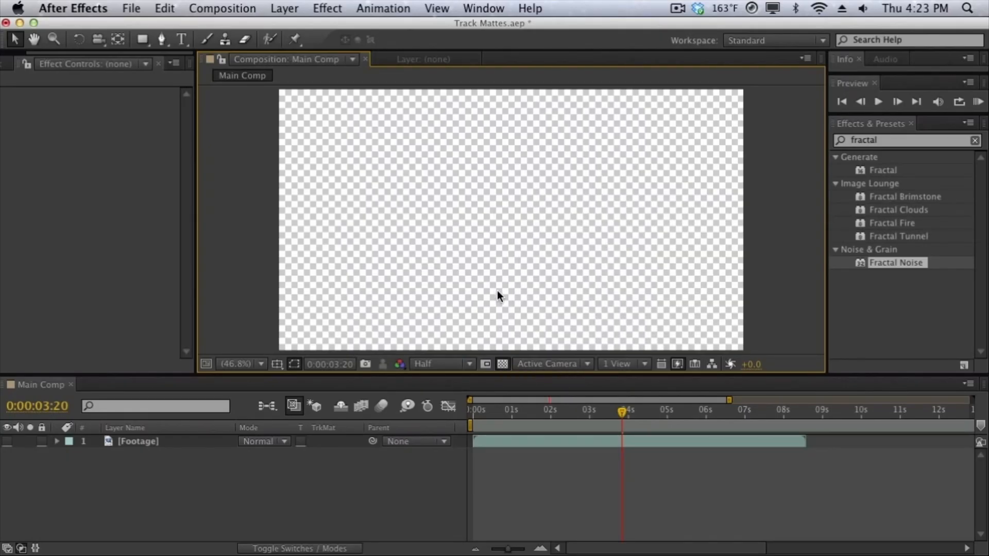
pyautogui.click(503, 366)
pyautogui.click(503, 366)
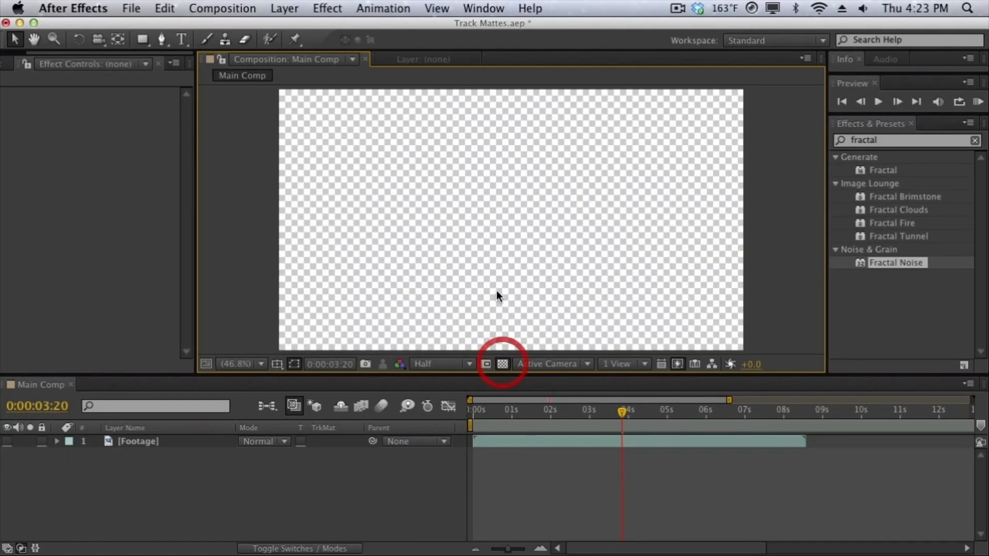
pyautogui.click(502, 365)
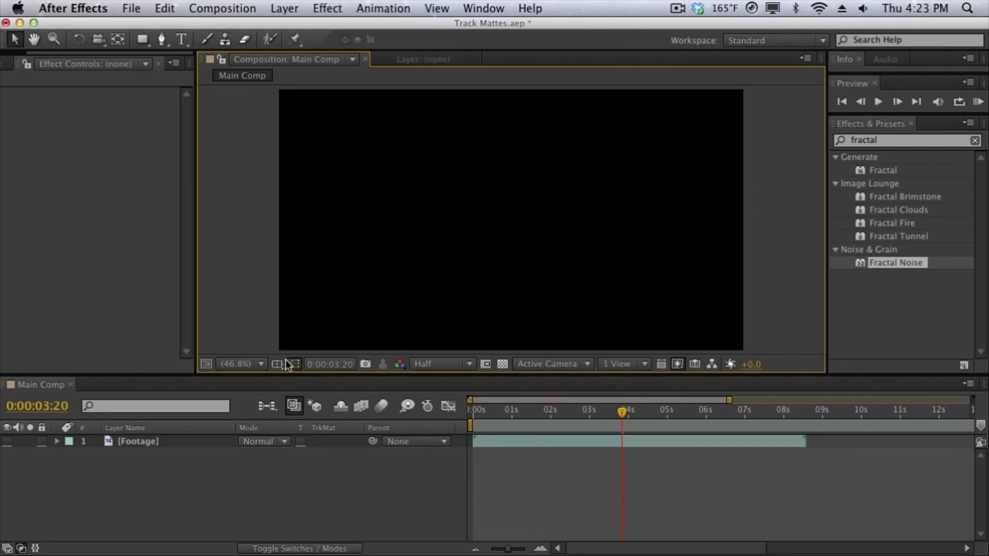
pyautogui.click(502, 363)
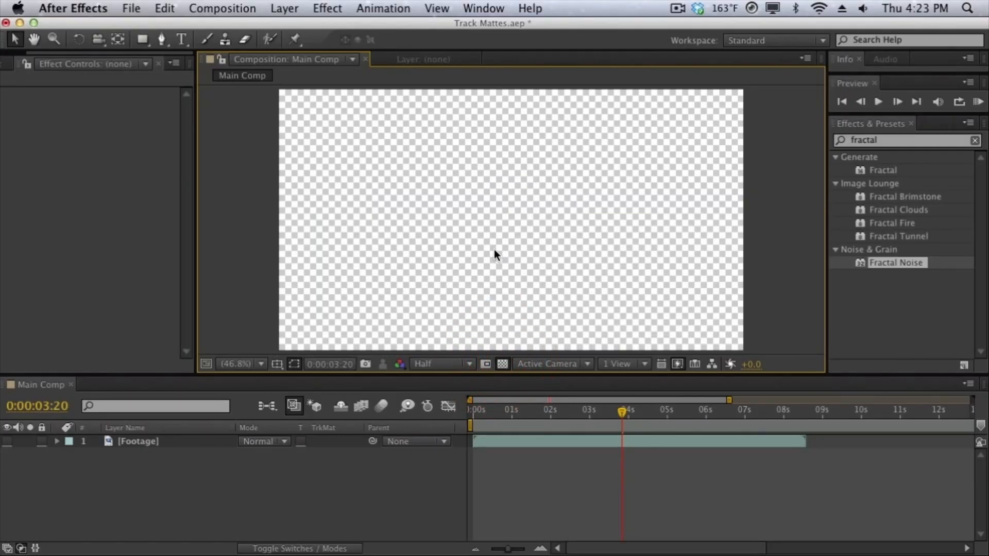
pyautogui.click(503, 364)
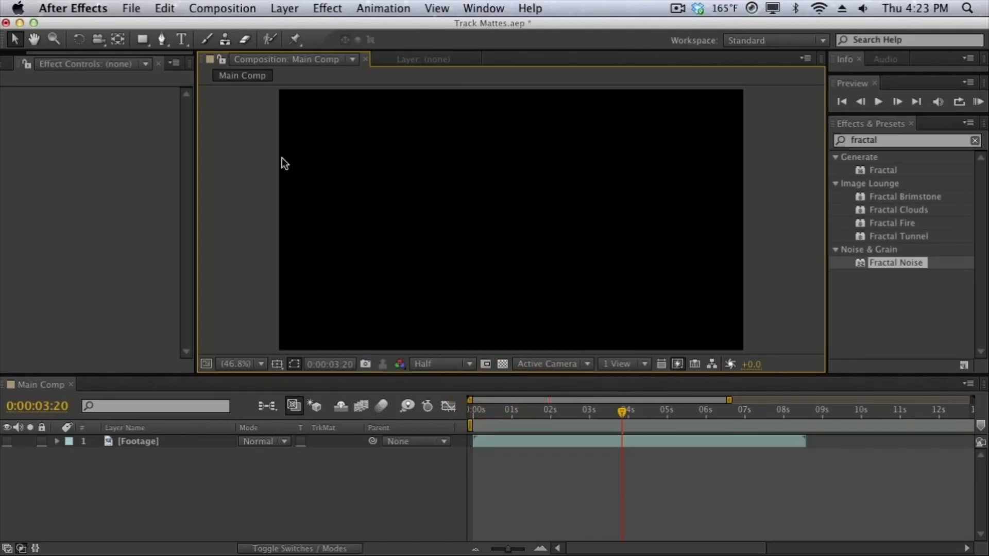
# Add a text layer above the Footage layer reading "TRACK MATTE".
pyautogui.click(284, 9)
pyautogui.moveTo(305, 28)
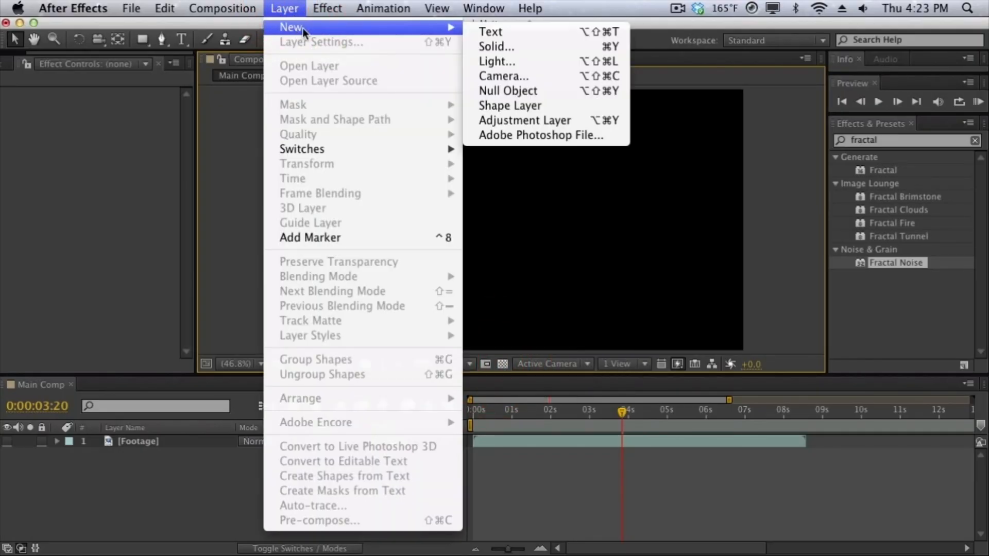
pyautogui.click(467, 29)
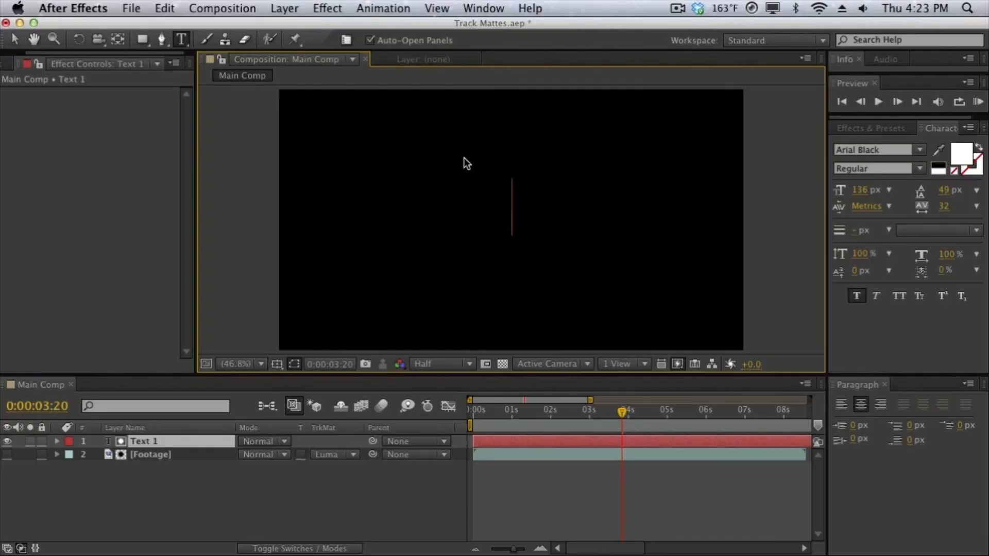
pyautogui.write('TRACK MATTE')
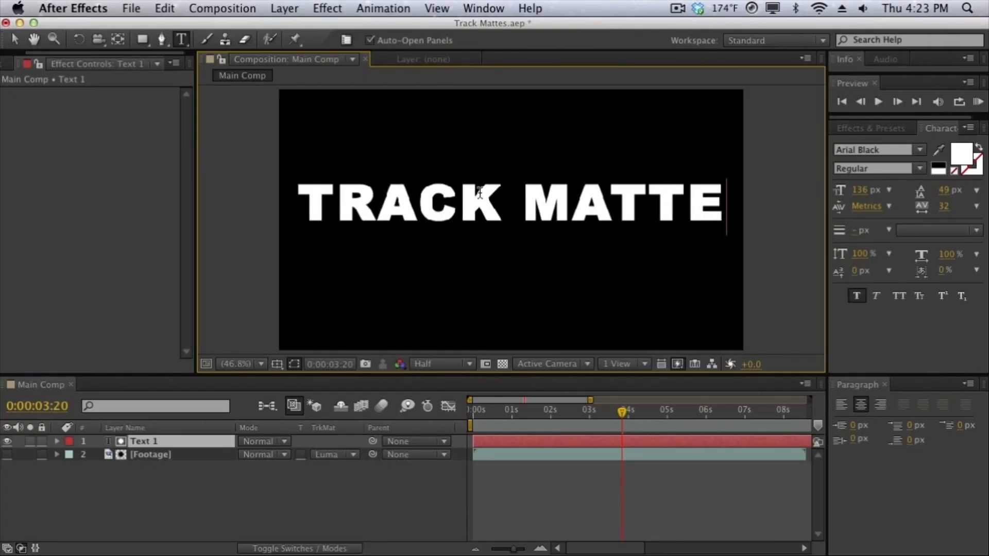
# Set the Footage layer to No Track Matte and make it visible beneath the TRACK MATTE text.
pyautogui.click(53, 164)
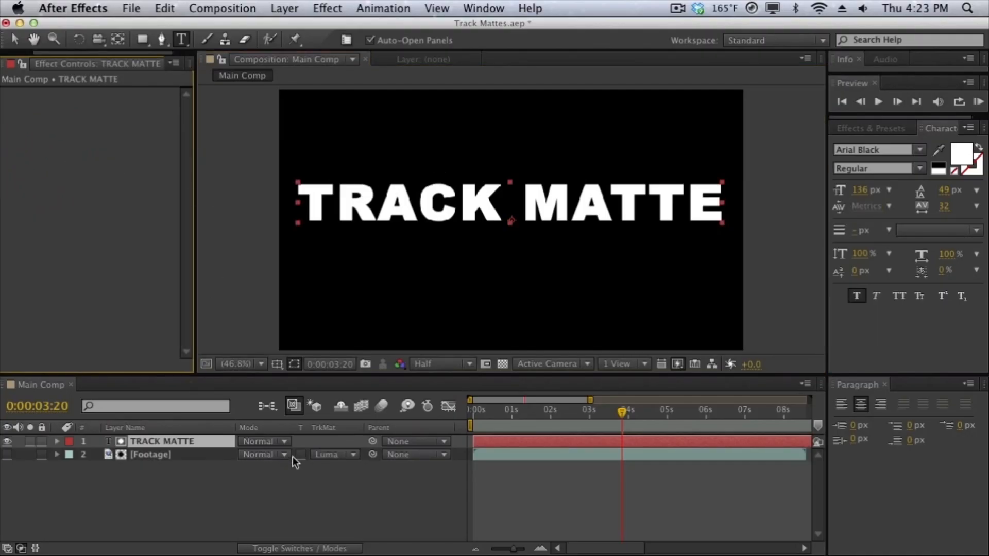
pyautogui.click(326, 457)
pyautogui.click(326, 455)
pyautogui.click(328, 465)
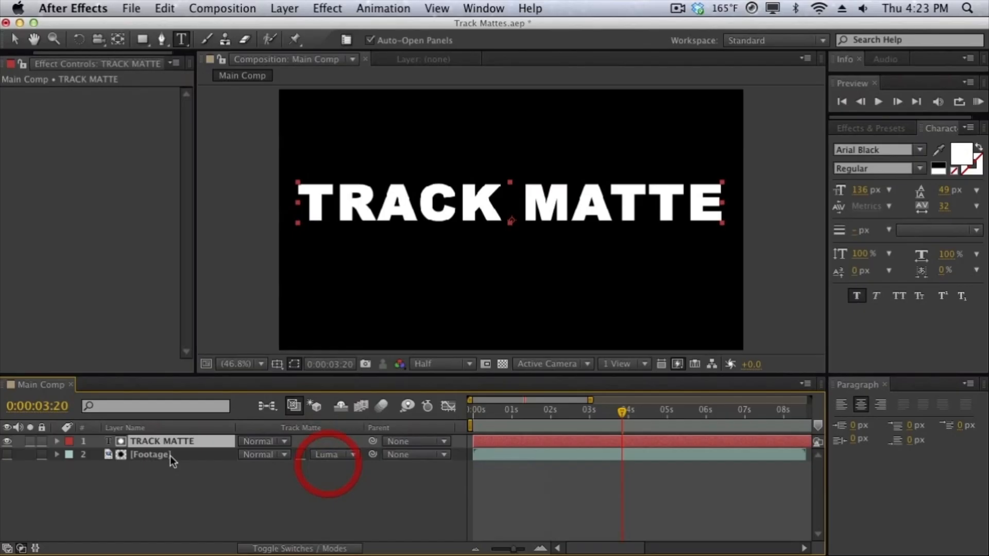
pyautogui.click(7, 454)
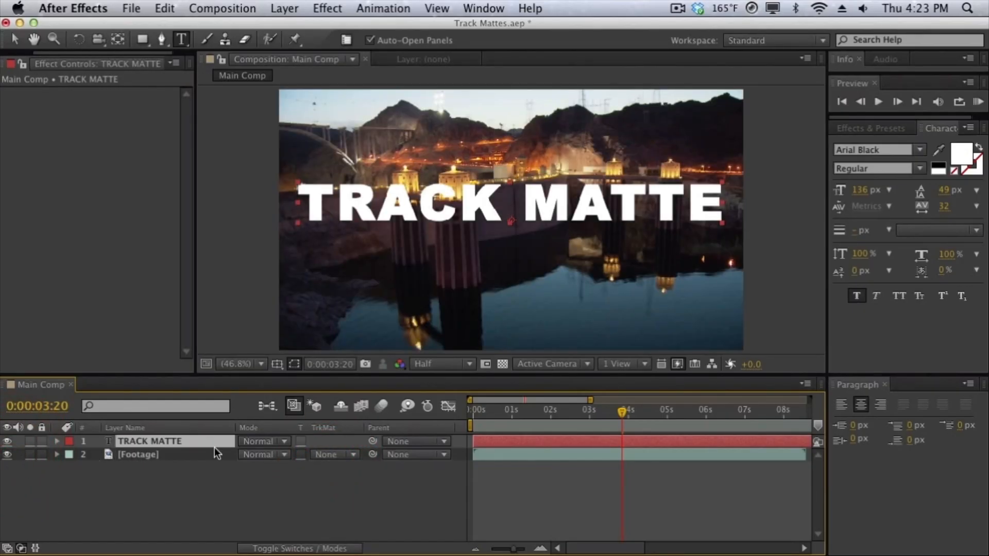
# Solo the TRACK MATTE layer to inspect it against the transparency grid, leaving the grid on and turning solo off.
pyautogui.click(30, 441)
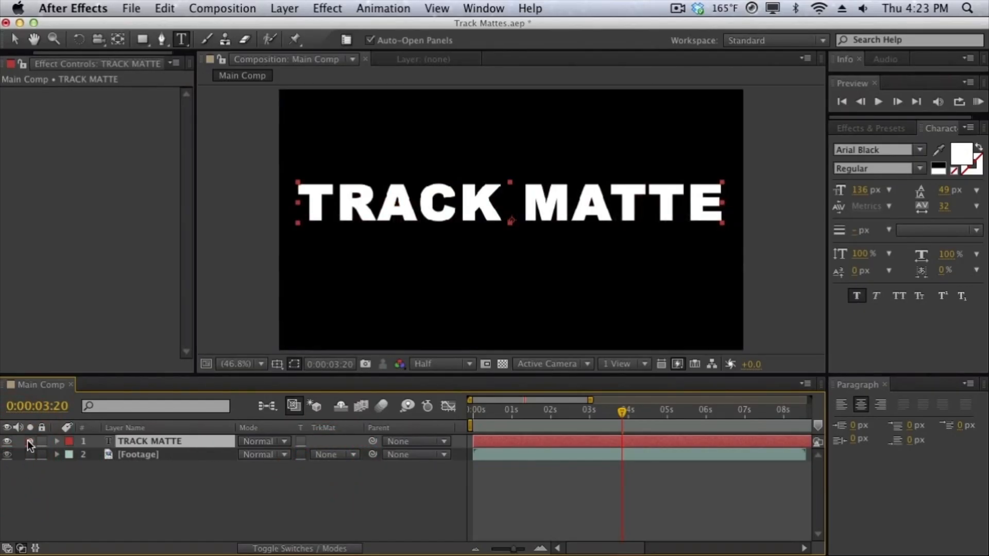
pyautogui.click(502, 364)
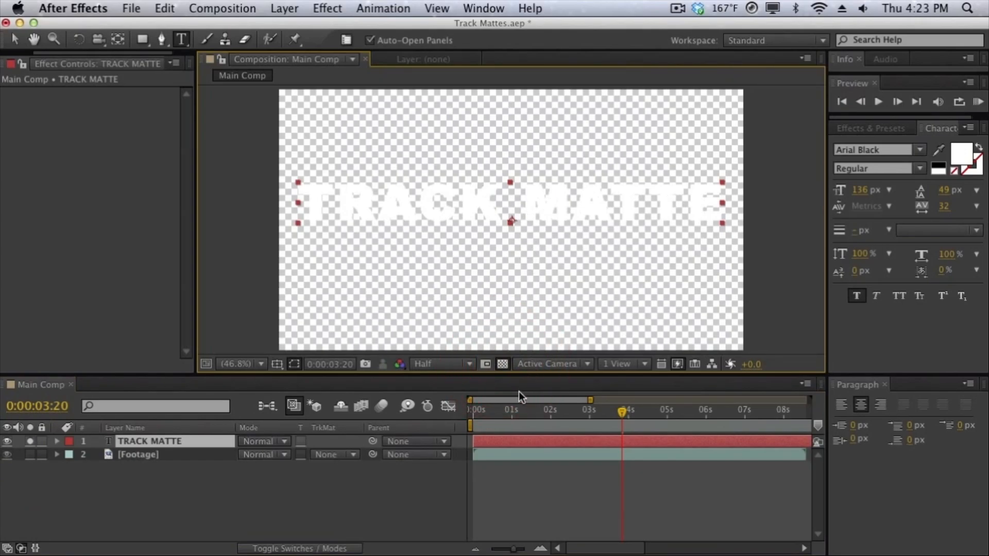
pyautogui.click(502, 365)
pyautogui.click(503, 365)
pyautogui.click(168, 453)
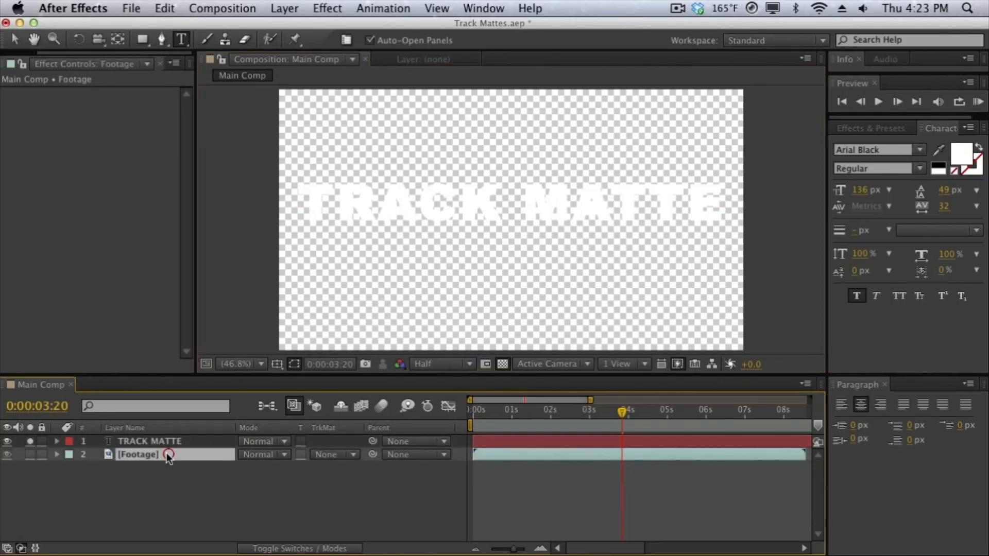
pyautogui.click(30, 441)
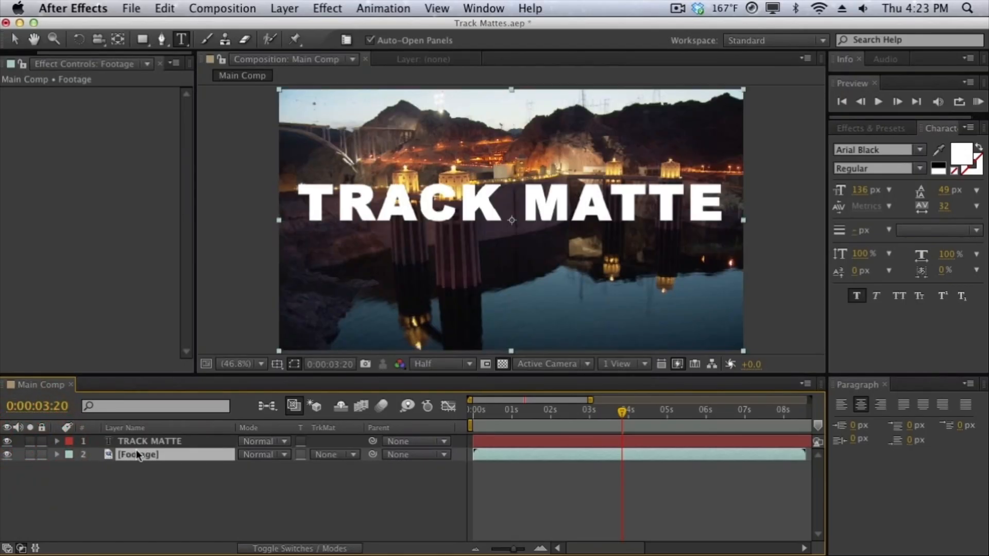
# Apply Alpha Matte "TRACK MATTE" to the Footage layer and shift the footage downward inside the letters.
pyautogui.click(344, 454)
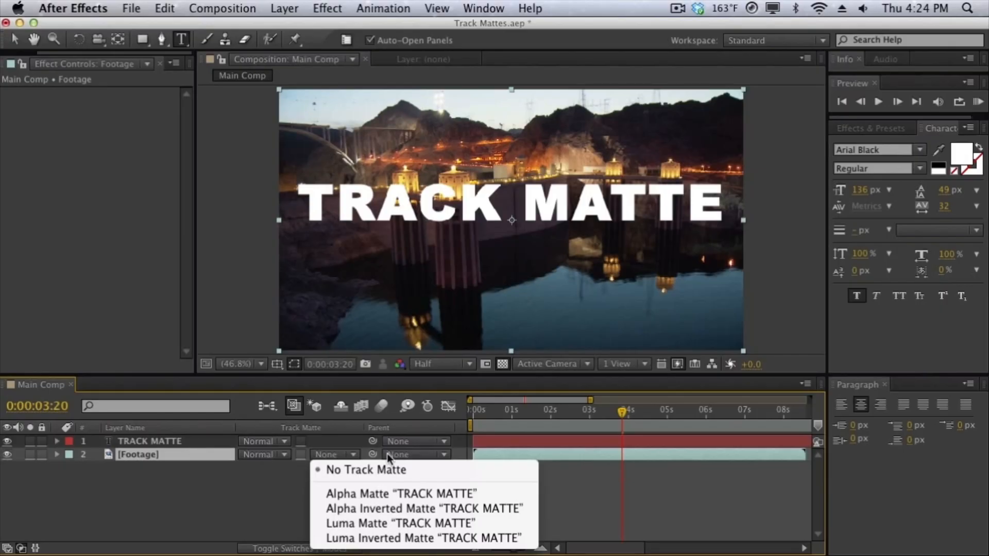
pyautogui.click(388, 494)
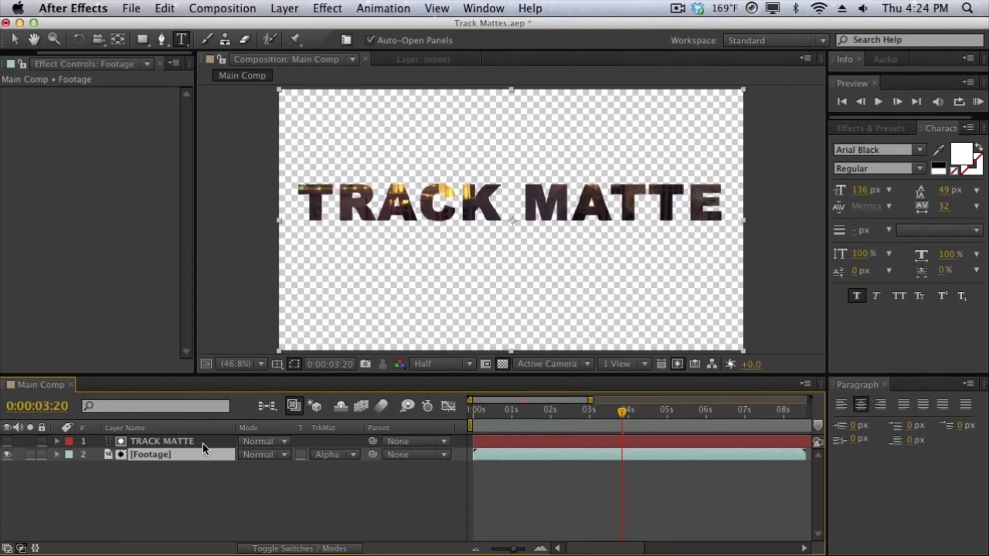
pyautogui.press('v')
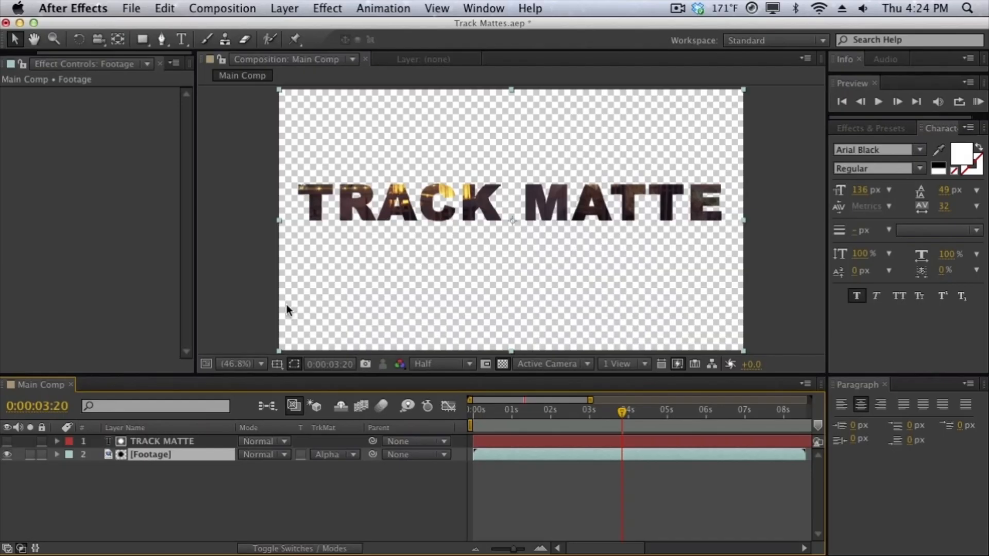
pyautogui.moveTo(419, 310)
pyautogui.mouseDown()
pyautogui.moveTo(386, 331)
pyautogui.moveTo(371, 258)
pyautogui.moveTo(448, 342)
pyautogui.moveTo(419, 327)
pyautogui.moveTo(426, 319)
pyautogui.moveTo(404, 321)
pyautogui.moveTo(423, 322)
pyautogui.moveTo(423, 340)
pyautogui.moveTo(419, 331)
pyautogui.mouseUp()
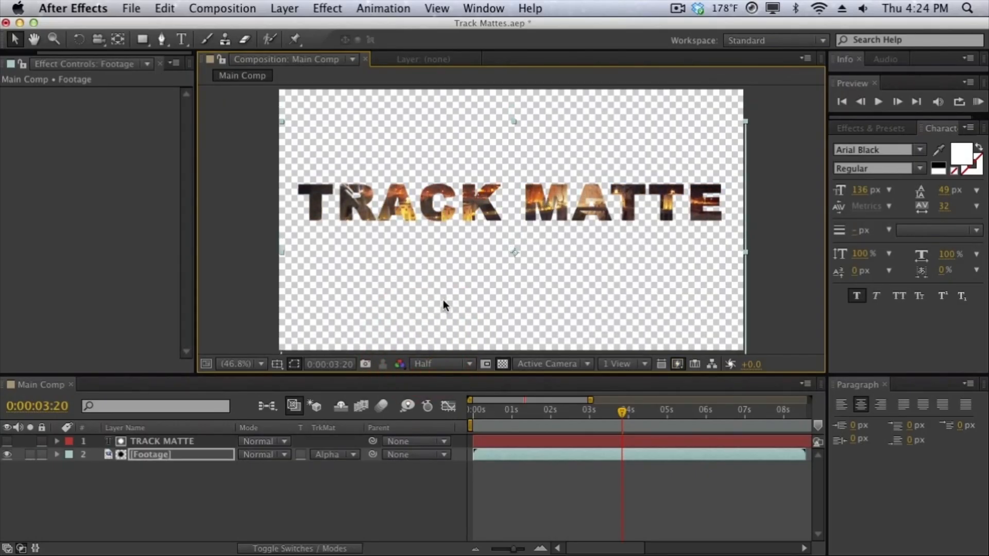
# Change the Footage layer to Alpha Inverted Matte "TRACK MATTE" and move the footage back up to fill the composition frame.
pyautogui.click(343, 453)
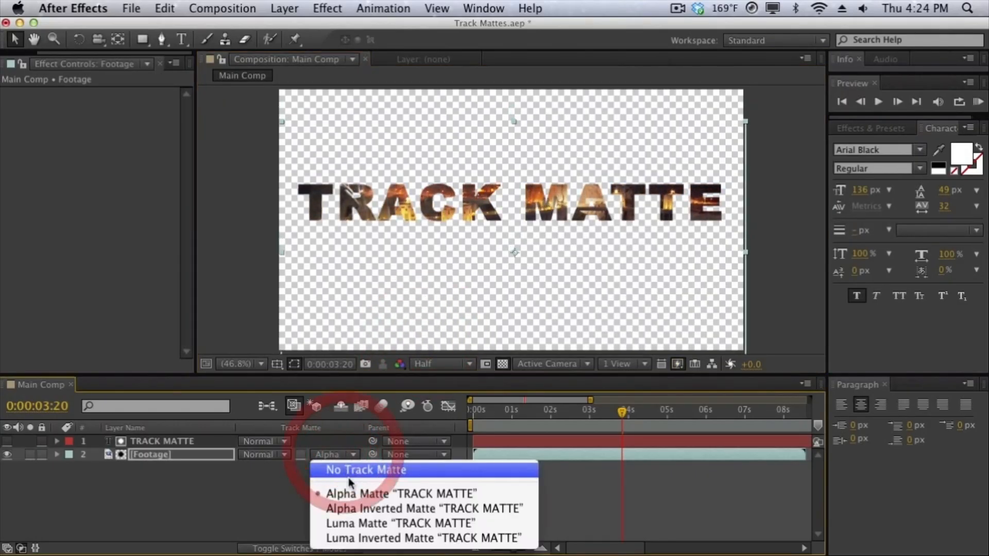
pyautogui.click(353, 509)
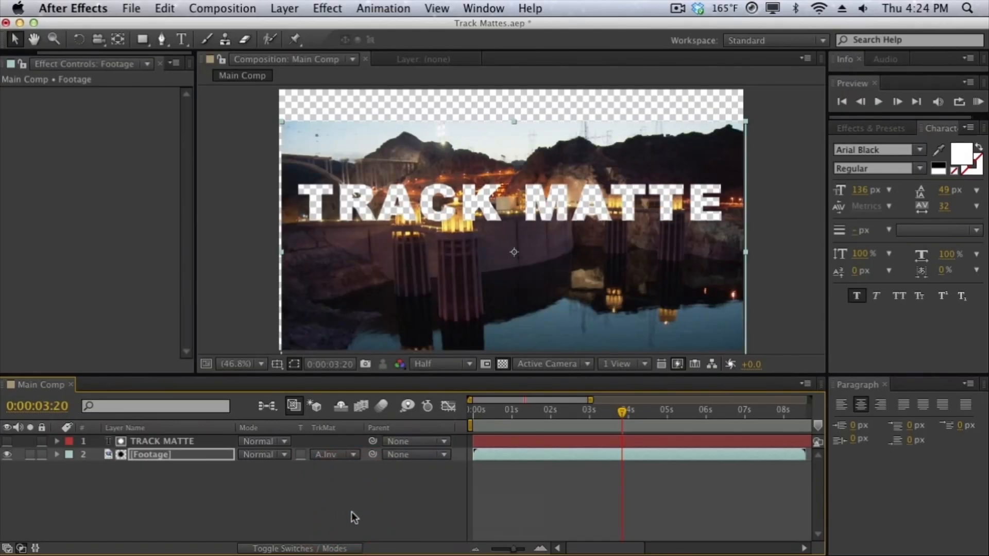
pyautogui.click(433, 292)
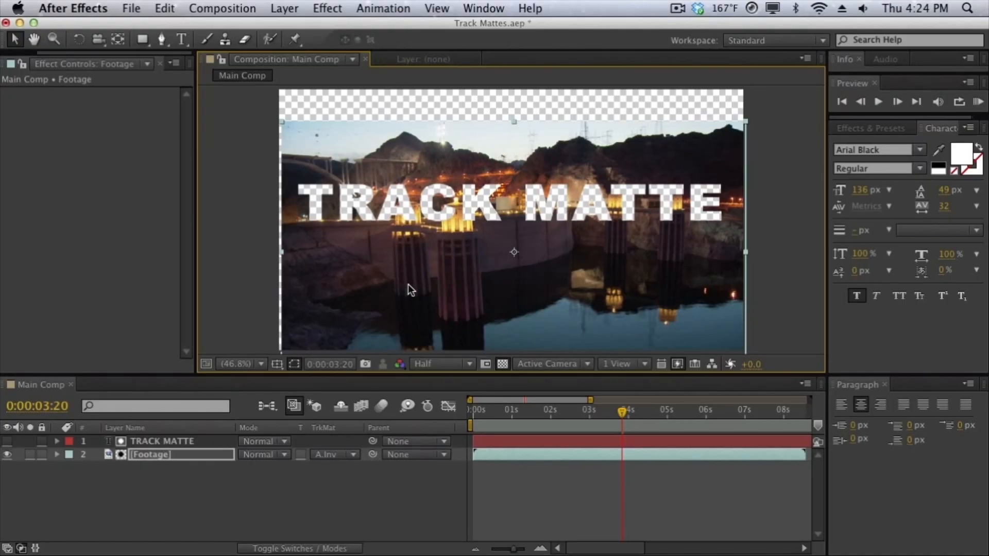
pyautogui.moveTo(408, 283); pyautogui.dragTo(402, 252)
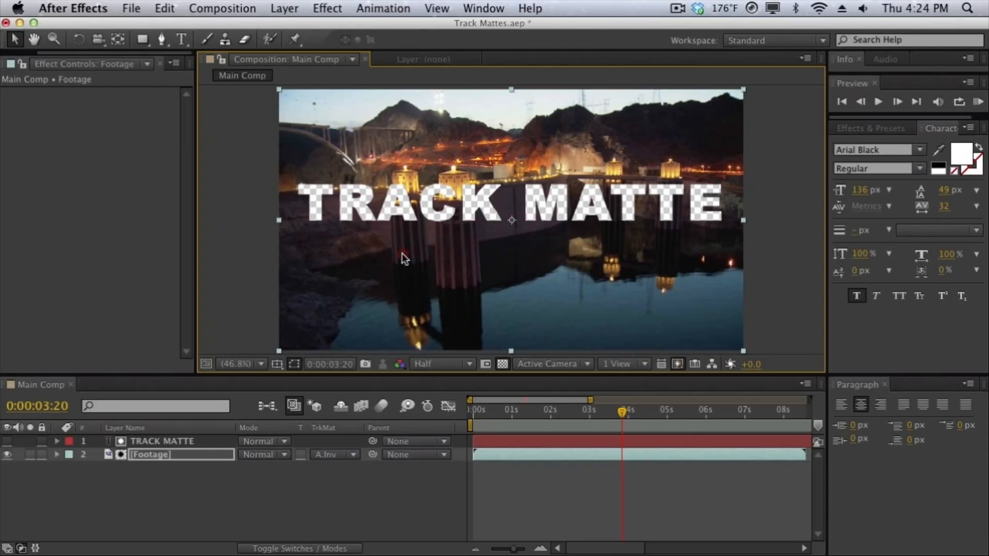
pyautogui.click(236, 276)
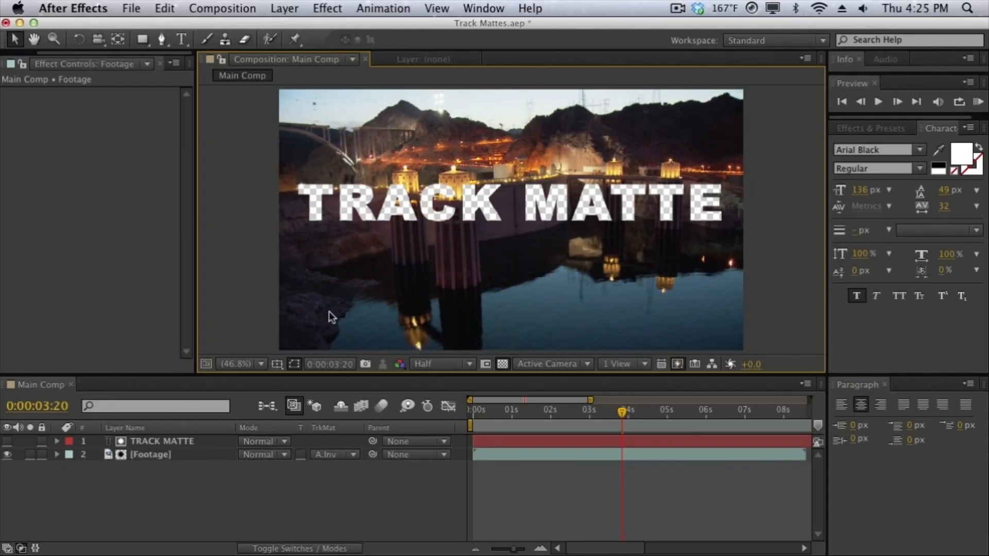